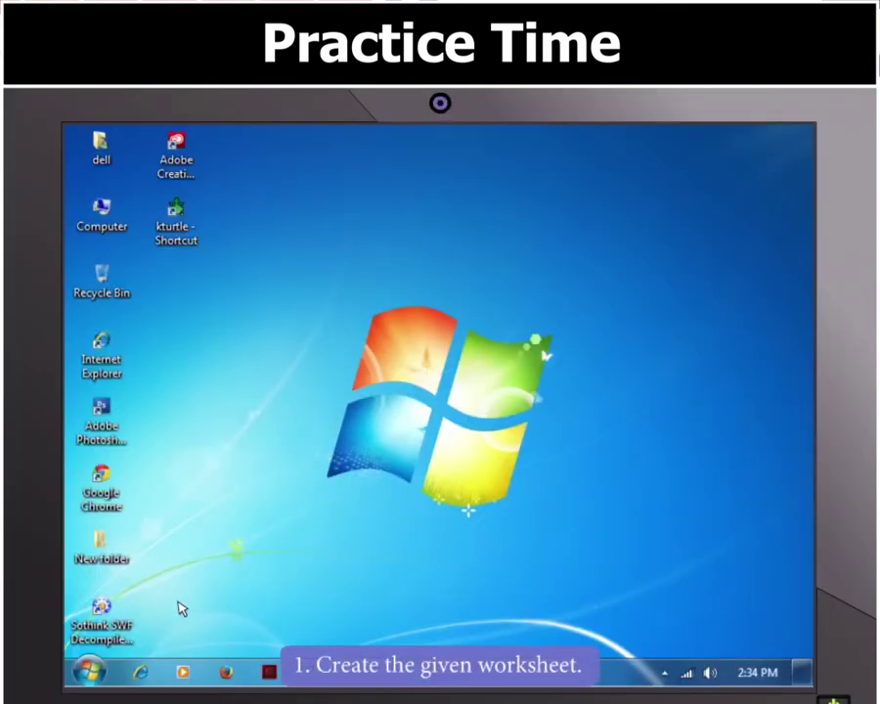
Step: Launch Excel 2013 from the Start menu's Microsoft Office 2013 group to get a blank workbook
left_click(88, 671)
left_click(130, 593)
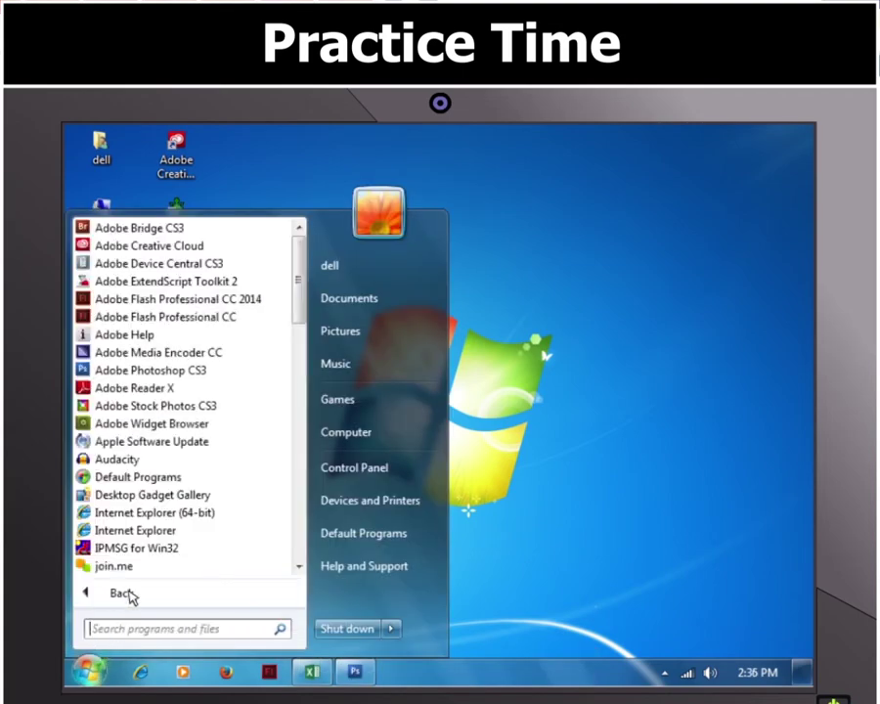
scroll(277, 509, "down", 5)
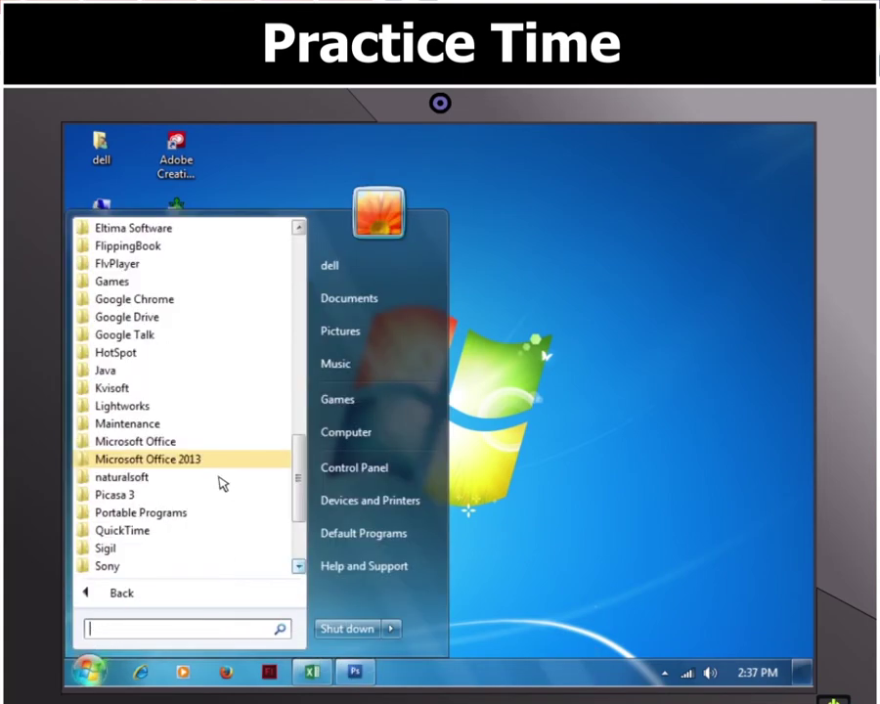
left_click(191, 462)
left_click(142, 371)
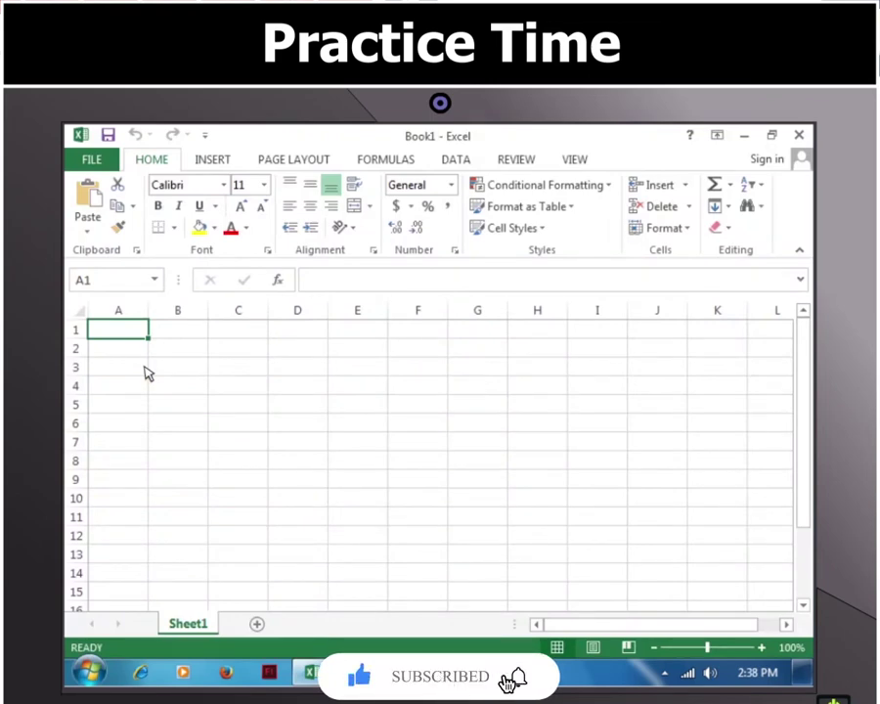
Step: Enter the Subject heading and make the table headings bold and centred
type("Subject")
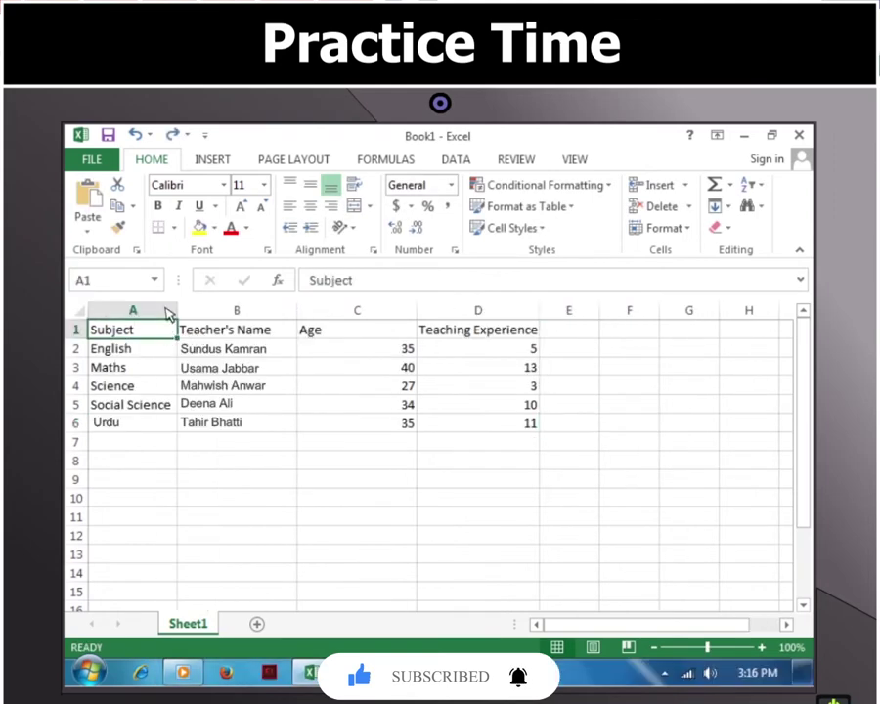
left_click(157, 205)
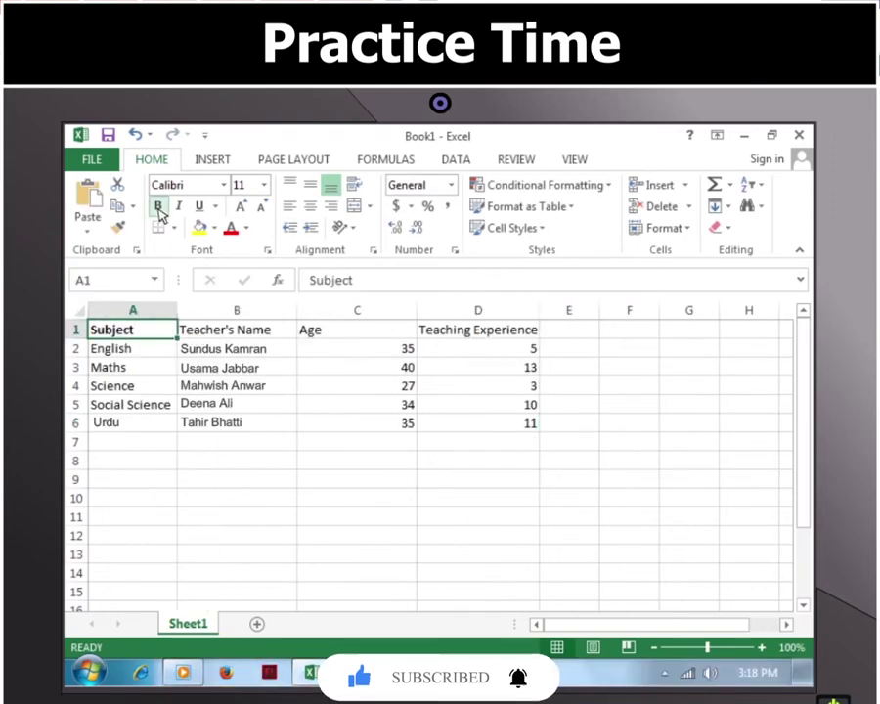
left_click(310, 205)
left_click(277, 333)
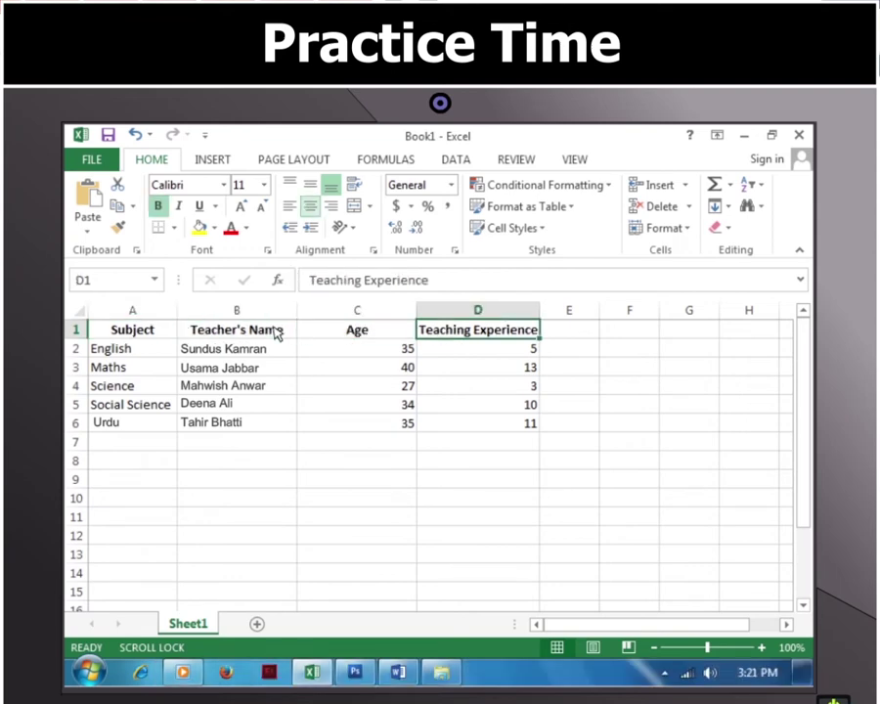
Step: Centre the Age values in C2:C6 and the Teaching Experience values in D2:D6
left_click(353, 352)
left_click(360, 427, "shift")
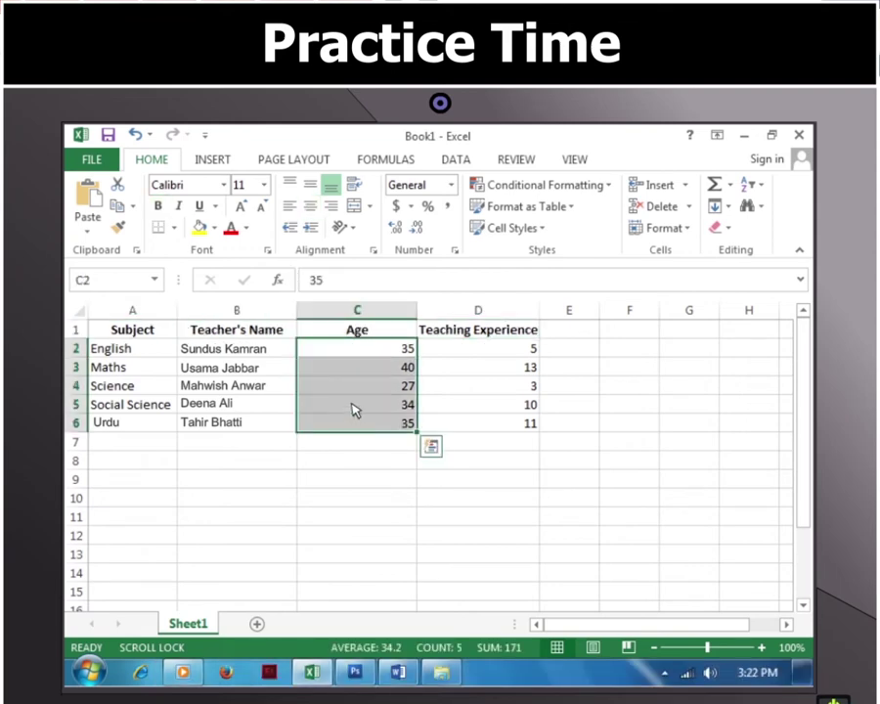
left_click(311, 208)
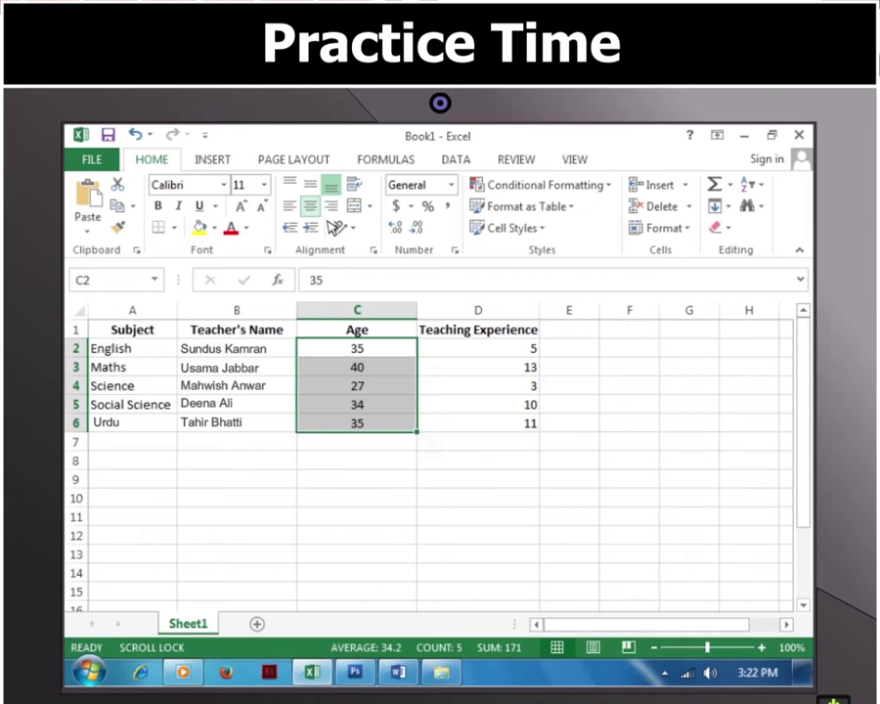
left_click(478, 352)
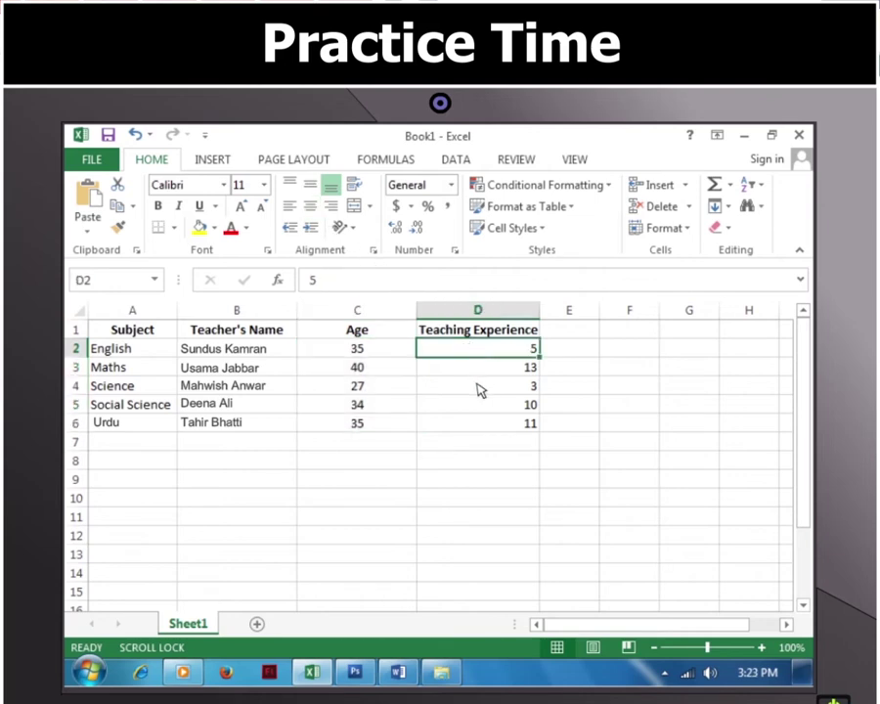
left_click(479, 425, "shift")
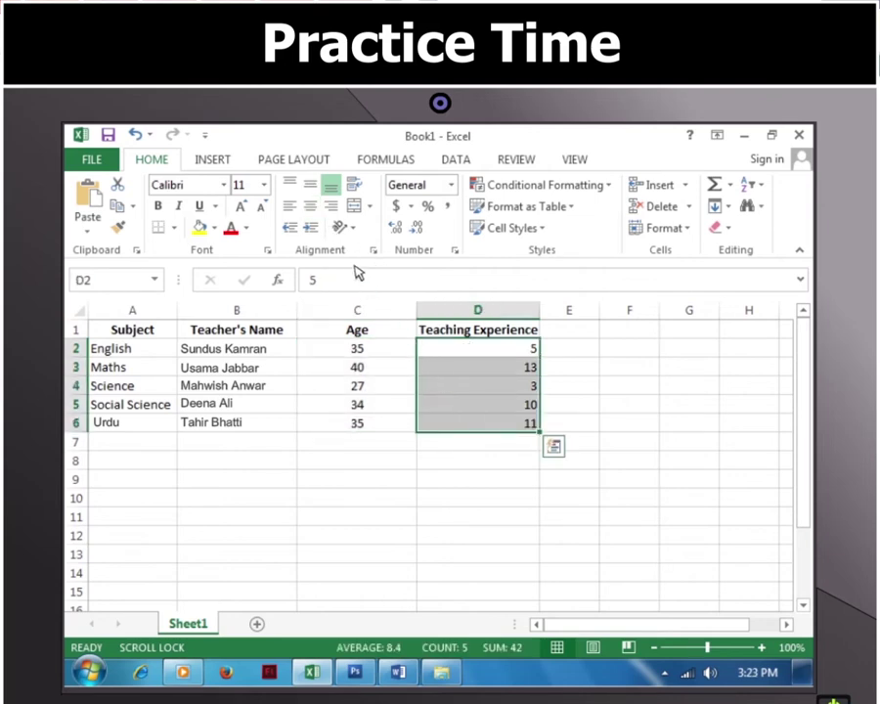
left_click(309, 206)
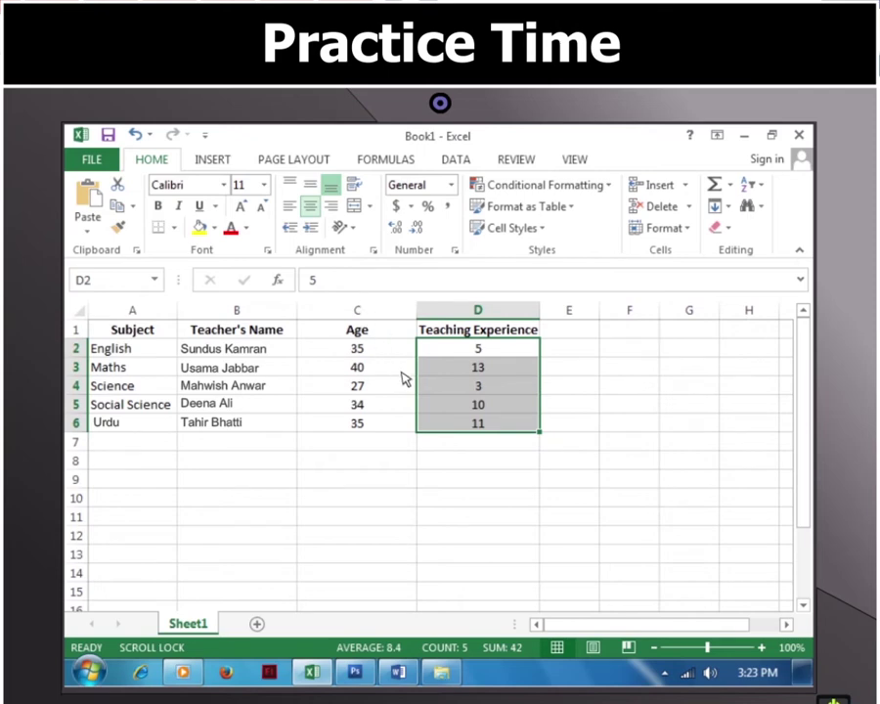
left_click(440, 445)
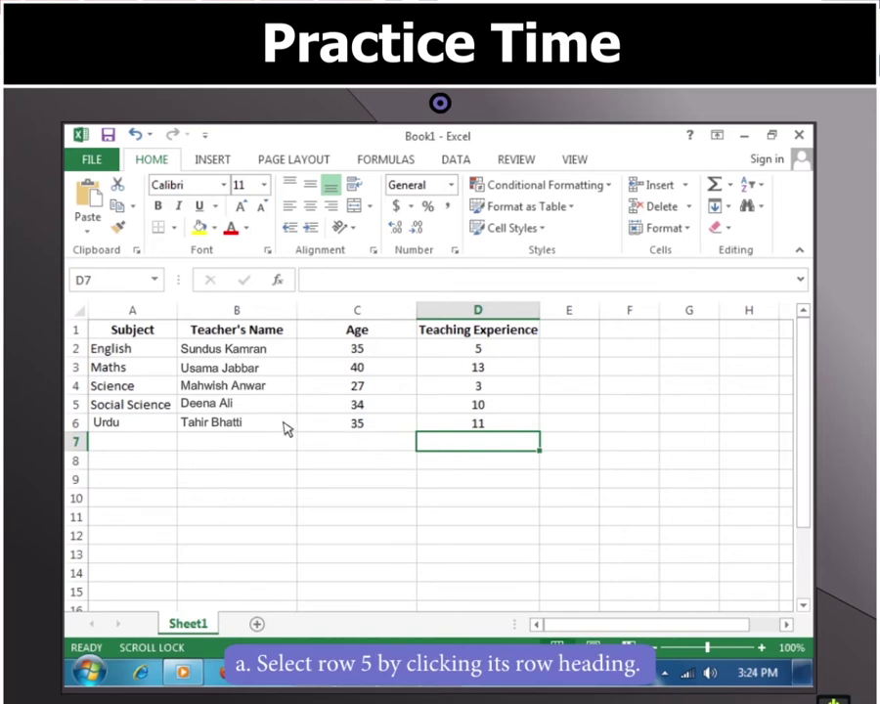
Step: Delete the Social Science row A5:D5 using Delete Sheet Rows
left_click(137, 411)
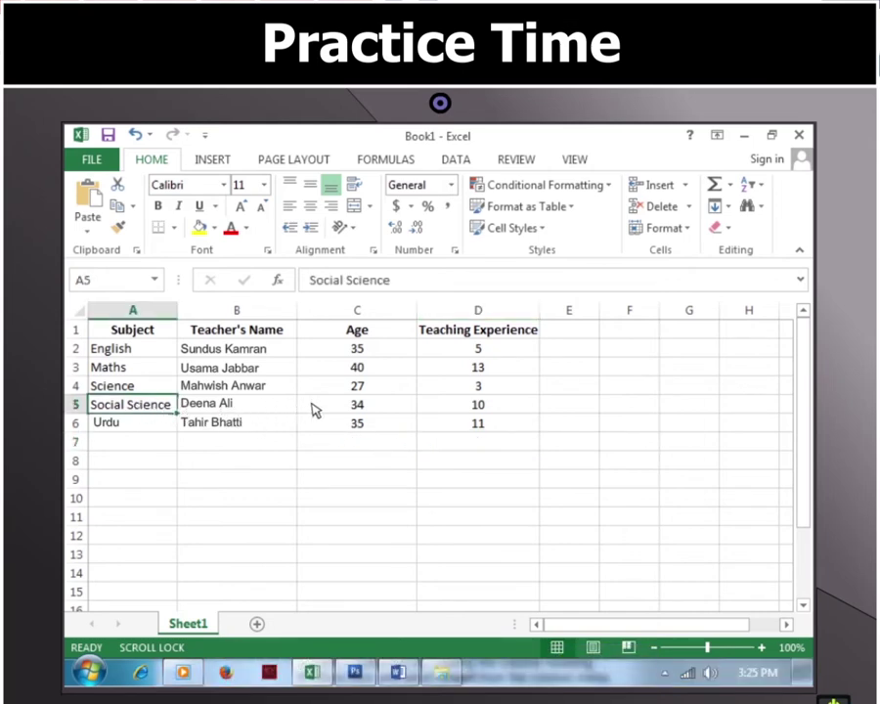
left_click(528, 407, "shift")
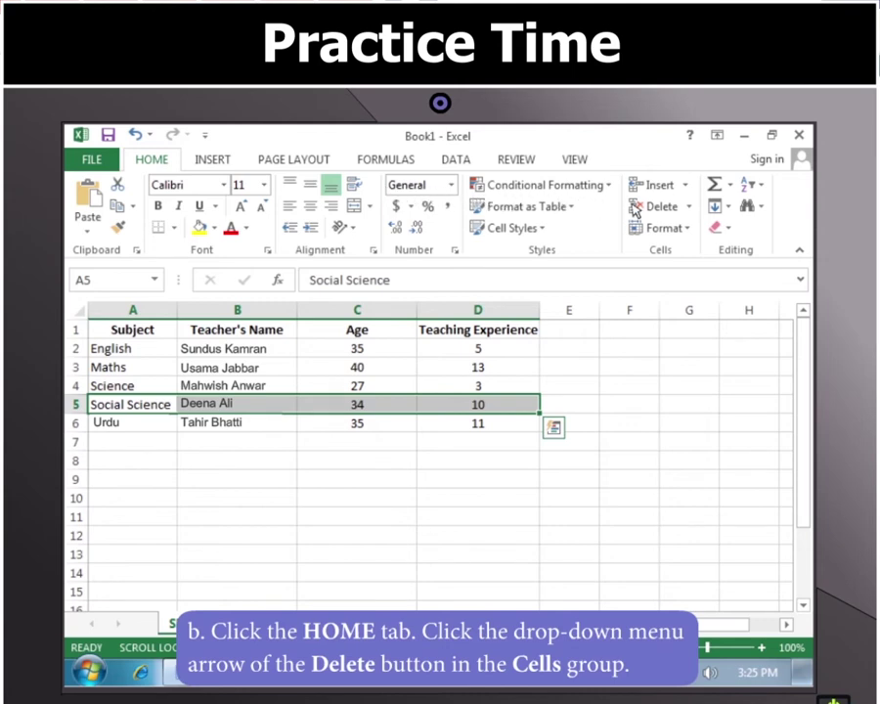
left_click(691, 209)
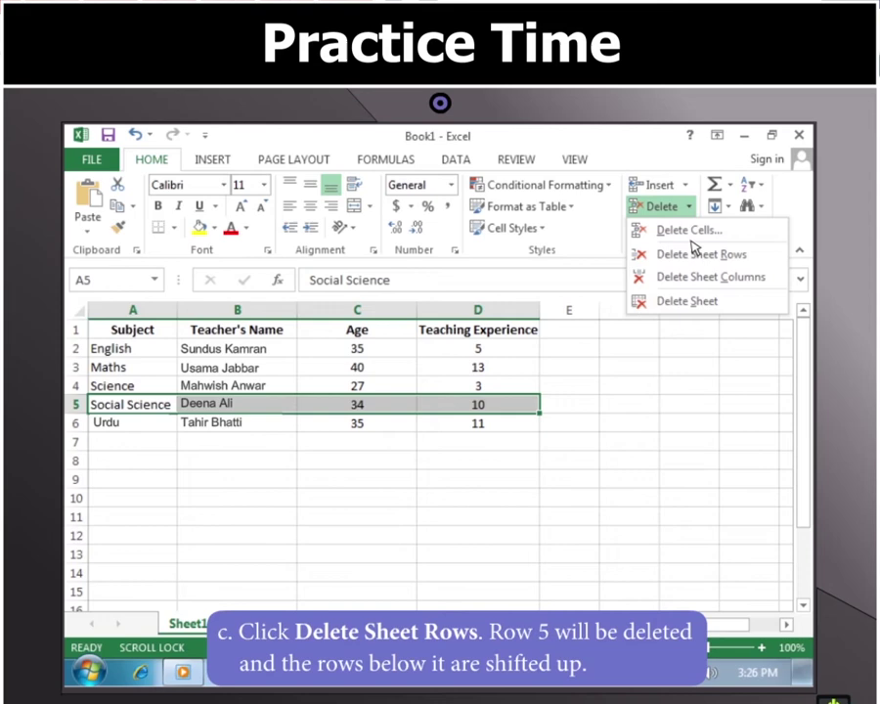
left_click(692, 255)
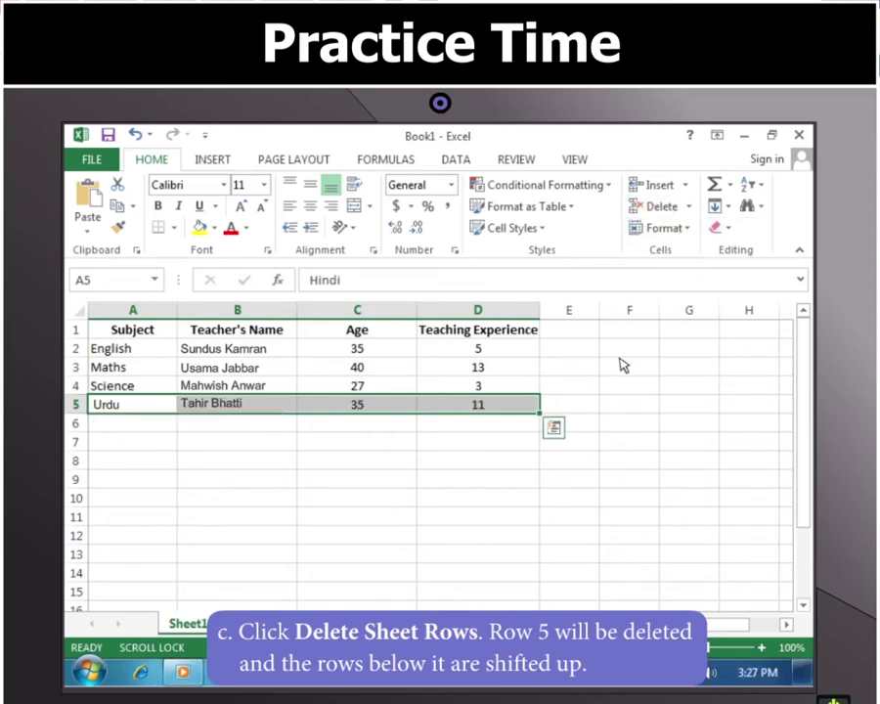
Step: Insert blank cells at A5:D5, shifting the Urdu row down
left_click(593, 407)
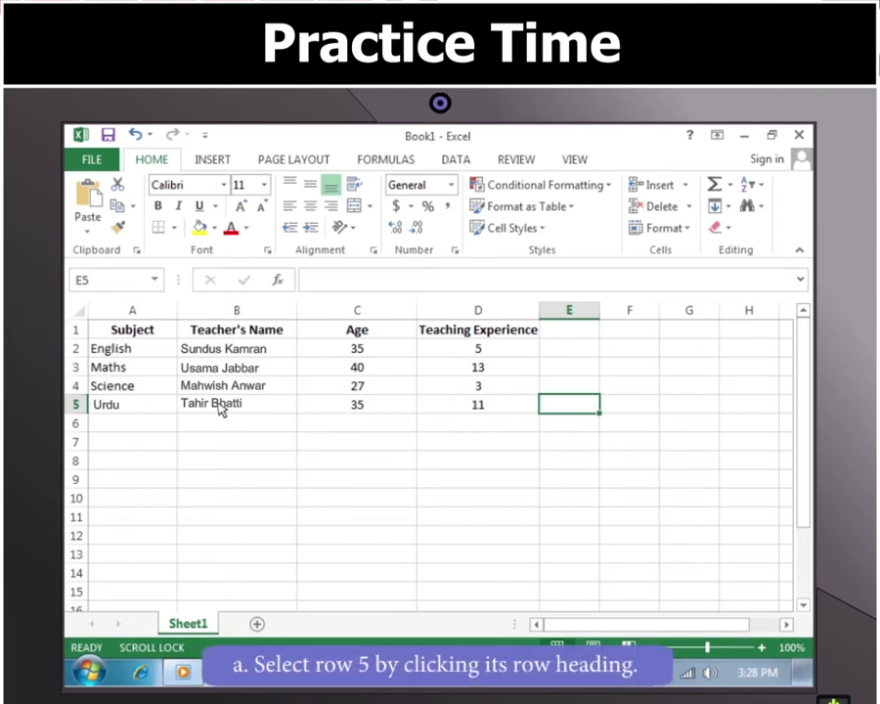
left_click(135, 407)
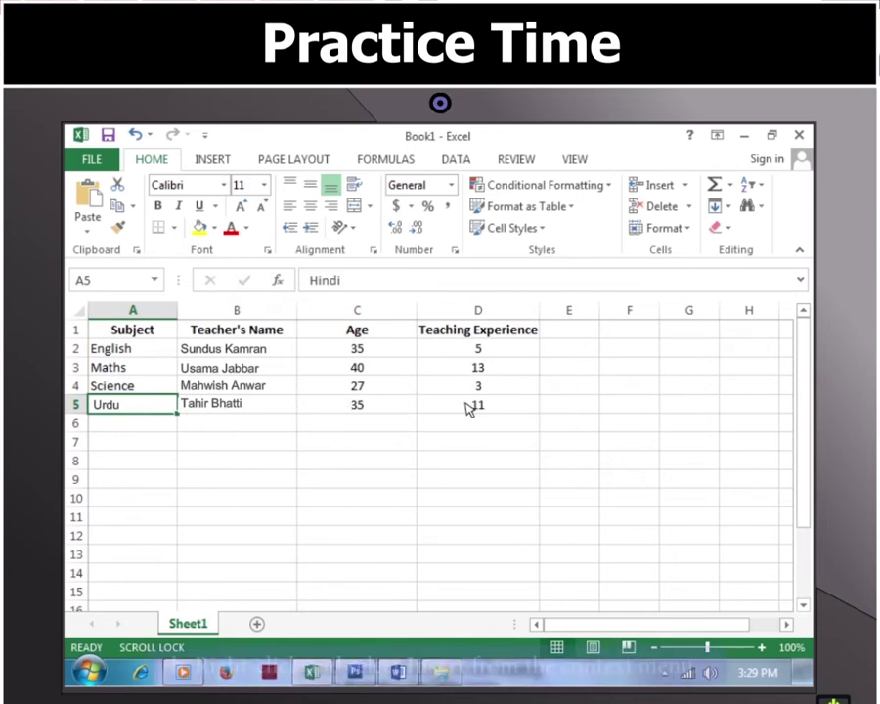
left_click(509, 409, "shift")
right_click(508, 409)
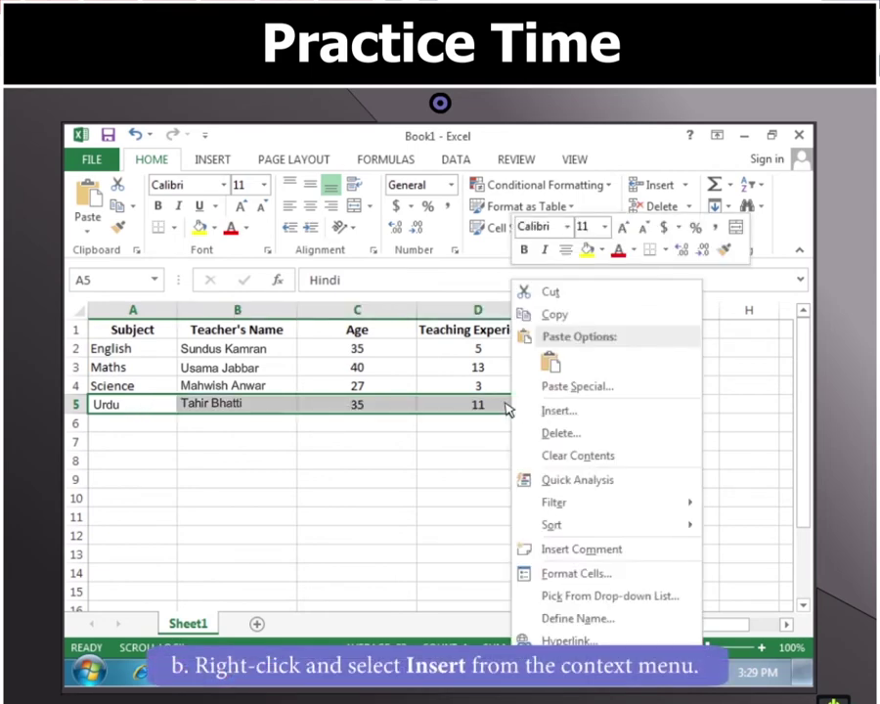
left_click(558, 410)
left_click(573, 453)
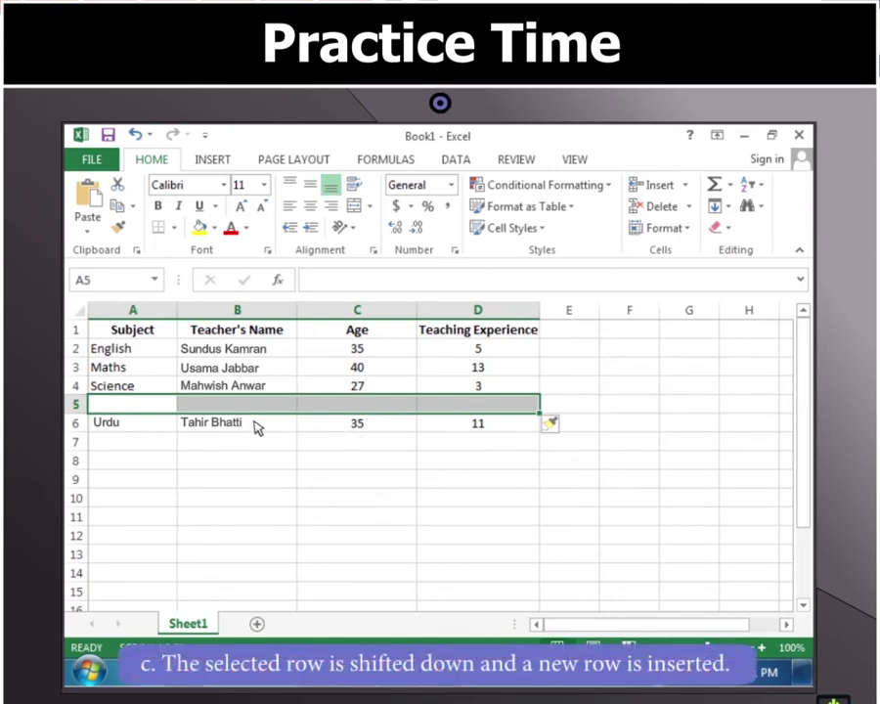
Step: Fill row 5 with Social Science, the teacher's name, age 35 and experience 10
left_click(135, 410)
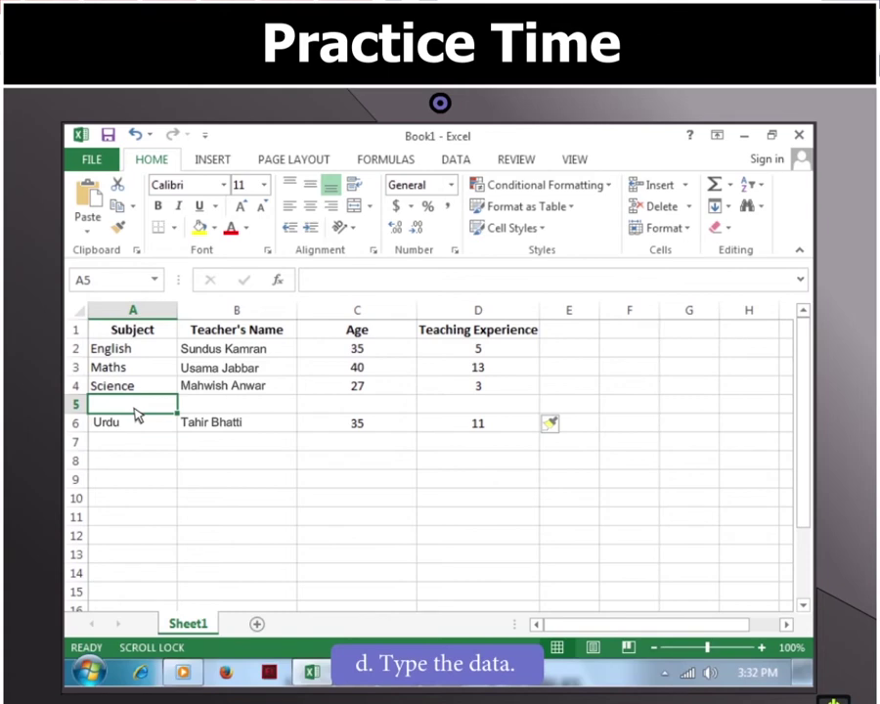
type("Social Science")
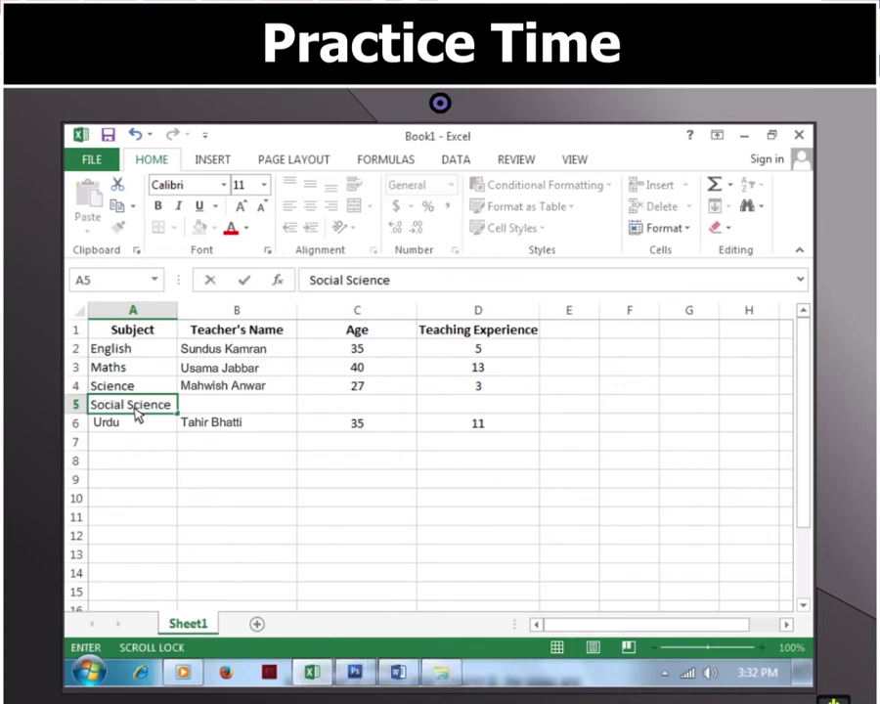
double_click(217, 411)
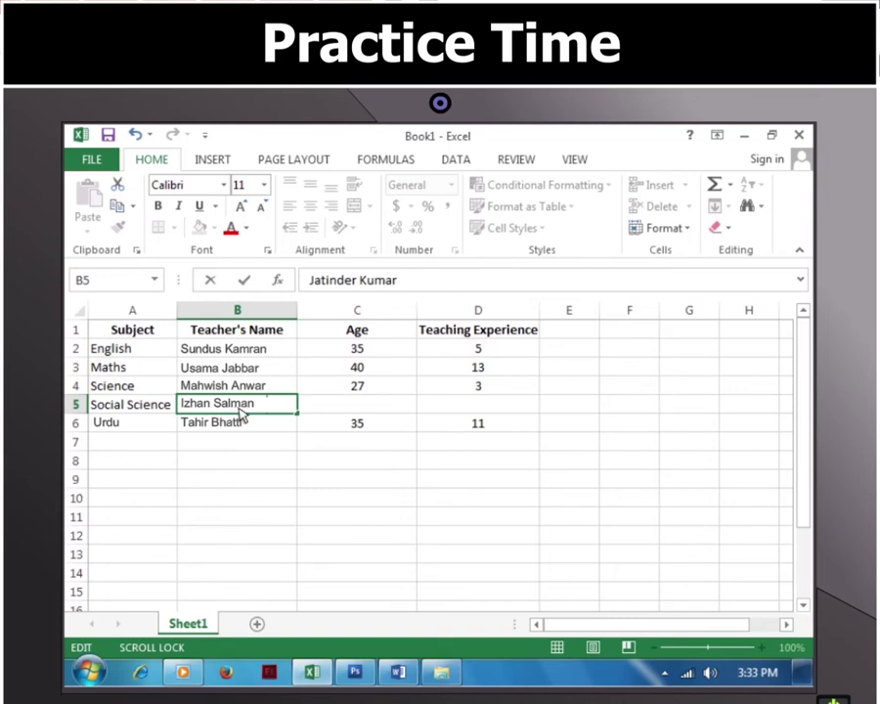
left_click(348, 408)
type("35")
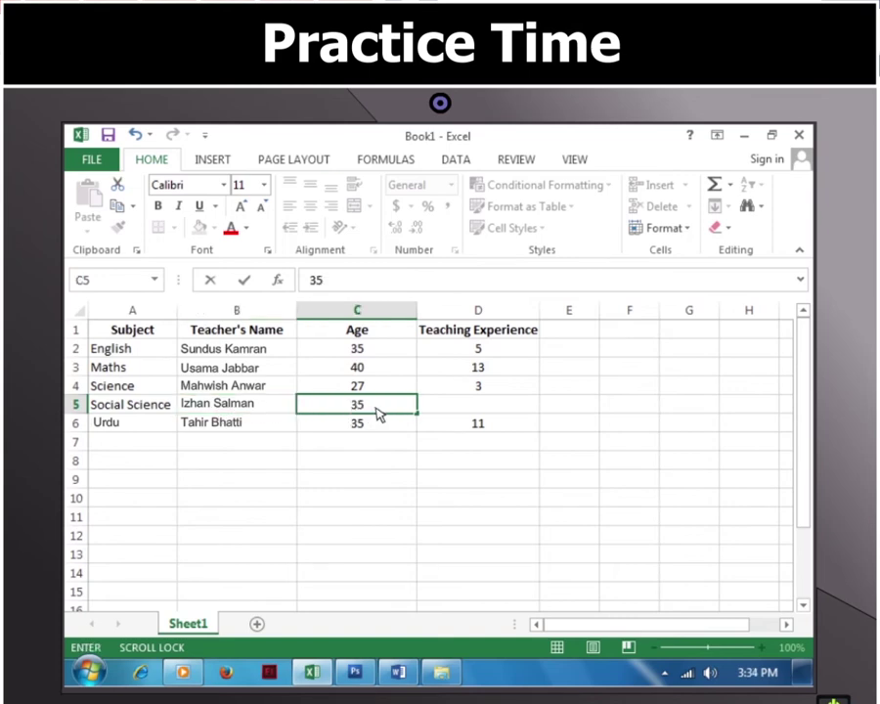
left_click(450, 412)
type("10")
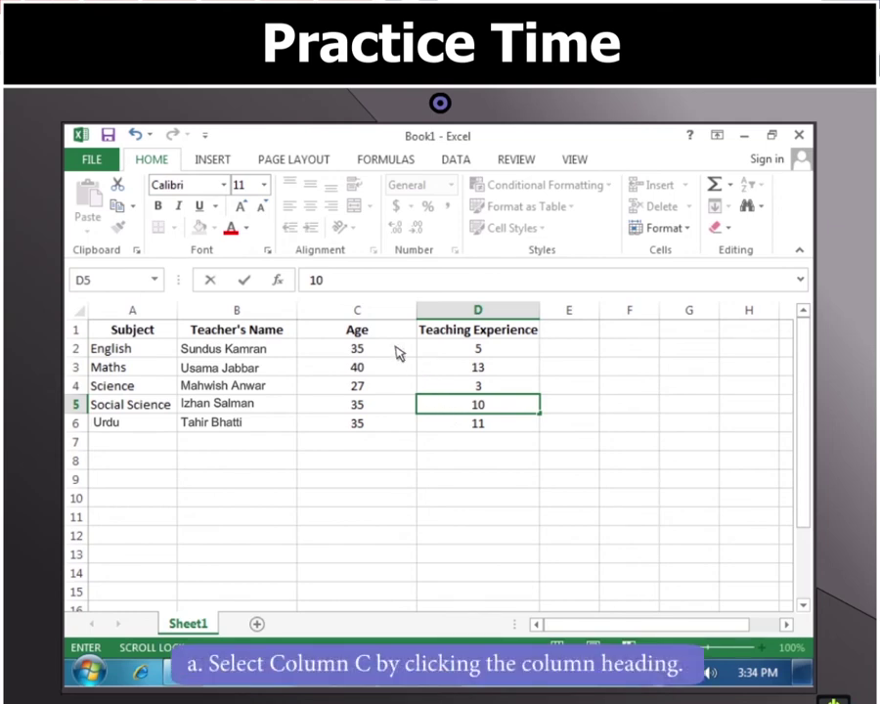
Step: Insert a blank column before the Age column and select its top cell C1
left_click(359, 311)
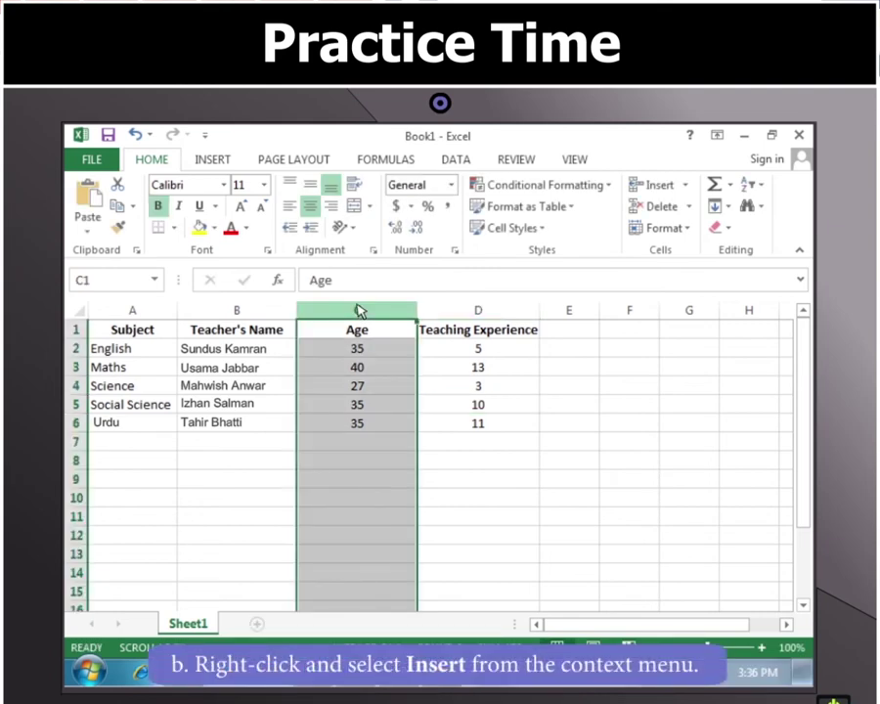
right_click(358, 311)
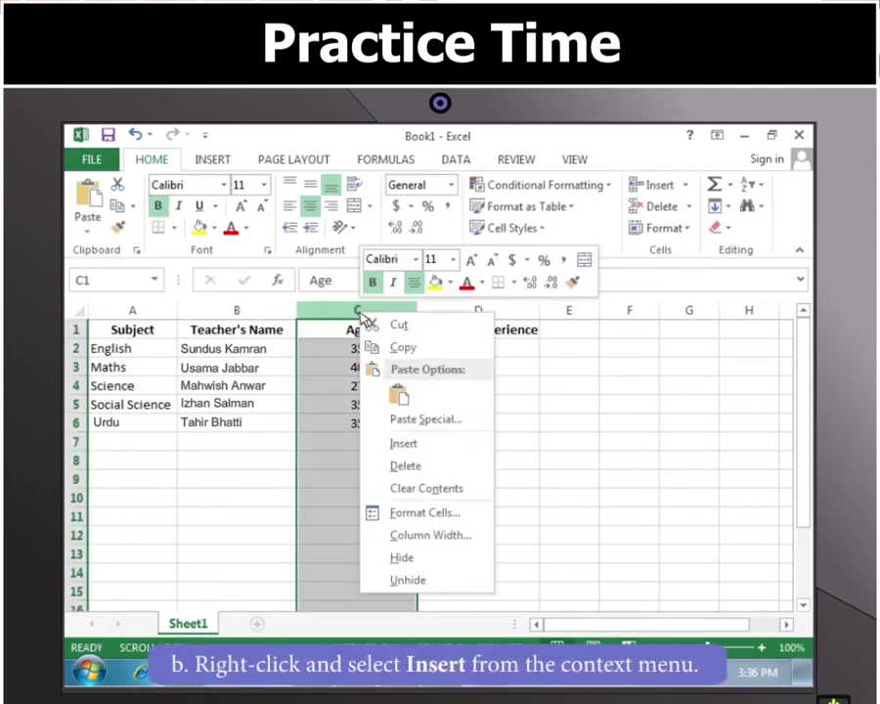
left_click(405, 445)
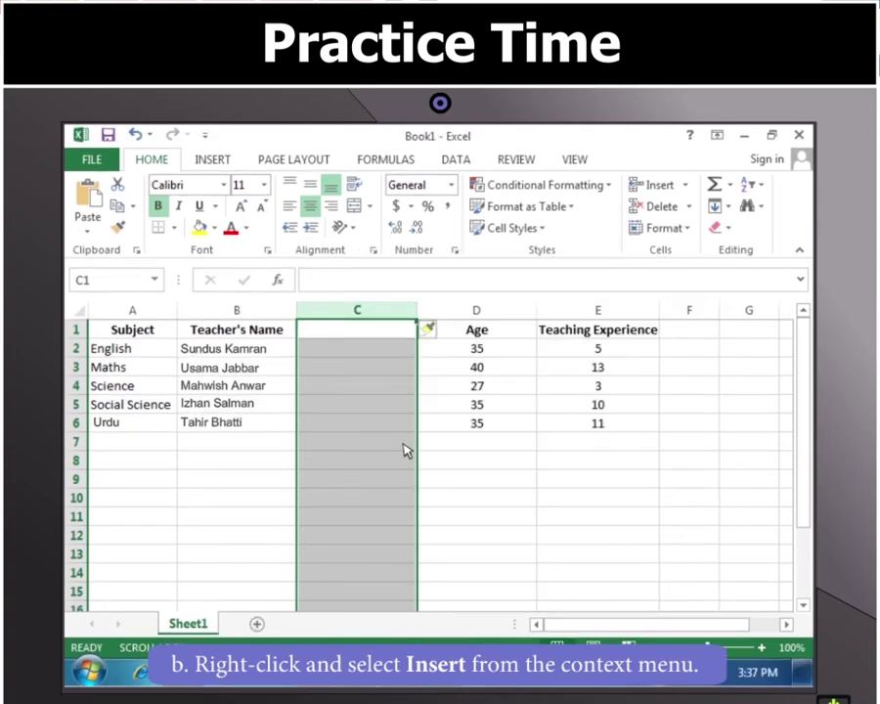
left_click(396, 335)
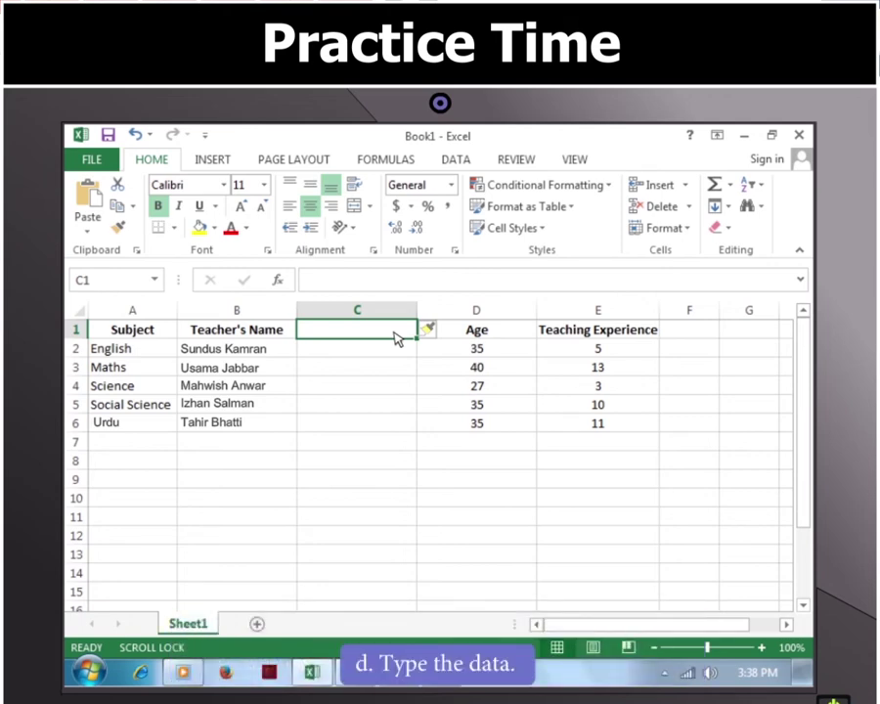
Step: Type the Gender heading in C1 and the values F, M, F, M, M in C2:C6
type("Gender")
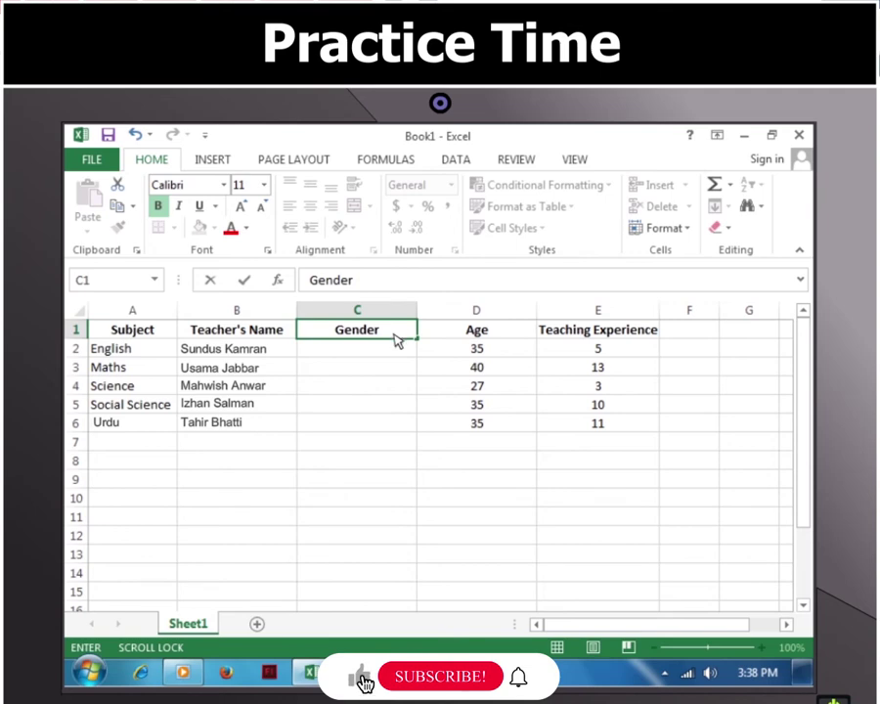
left_click(397, 355)
type("F")
left_click(396, 375)
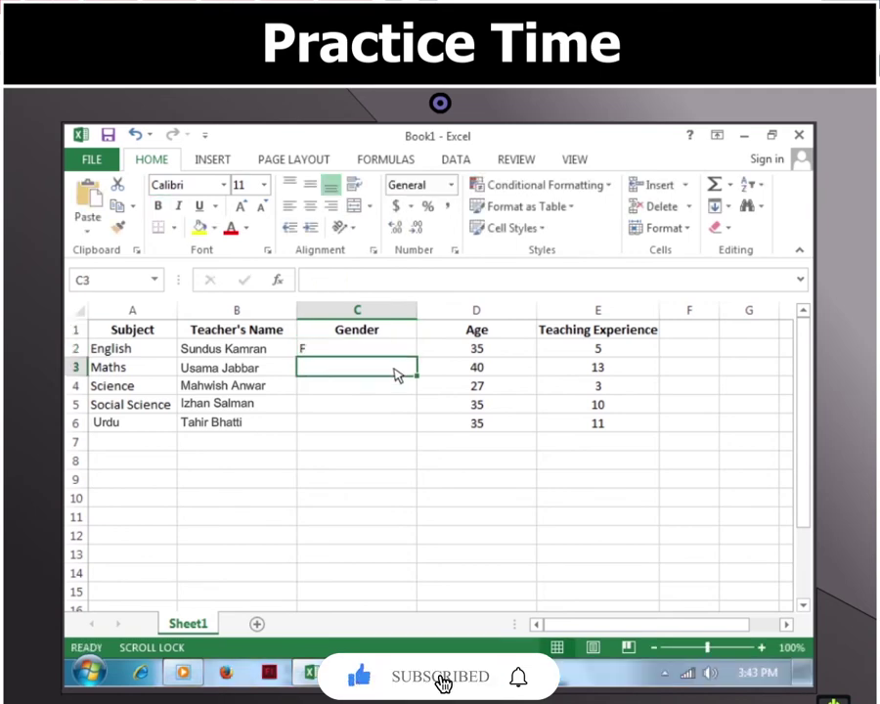
type("M")
left_click(396, 390)
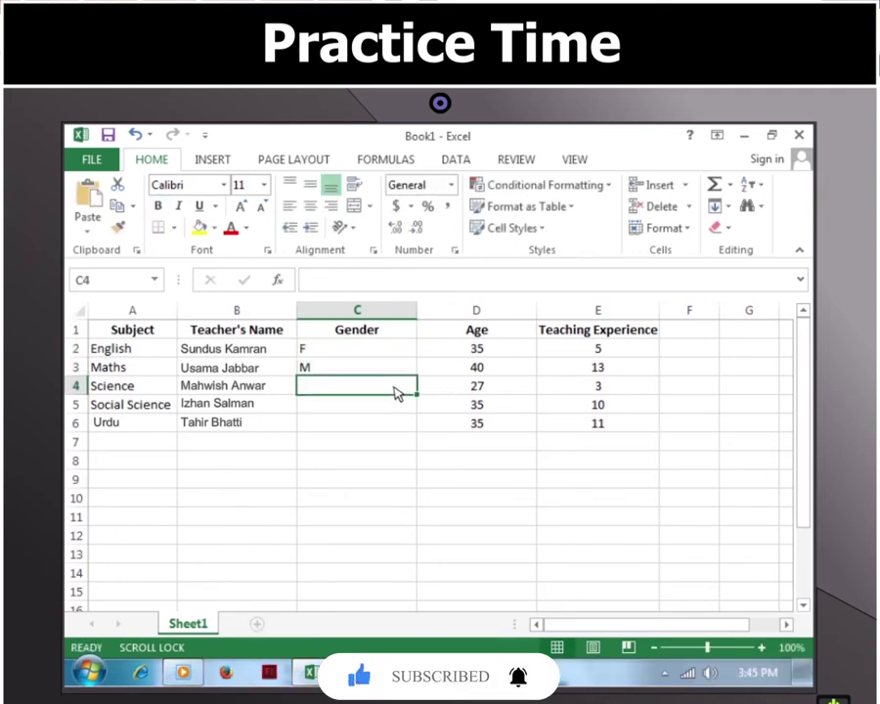
type("F")
left_click(396, 409)
type("M")
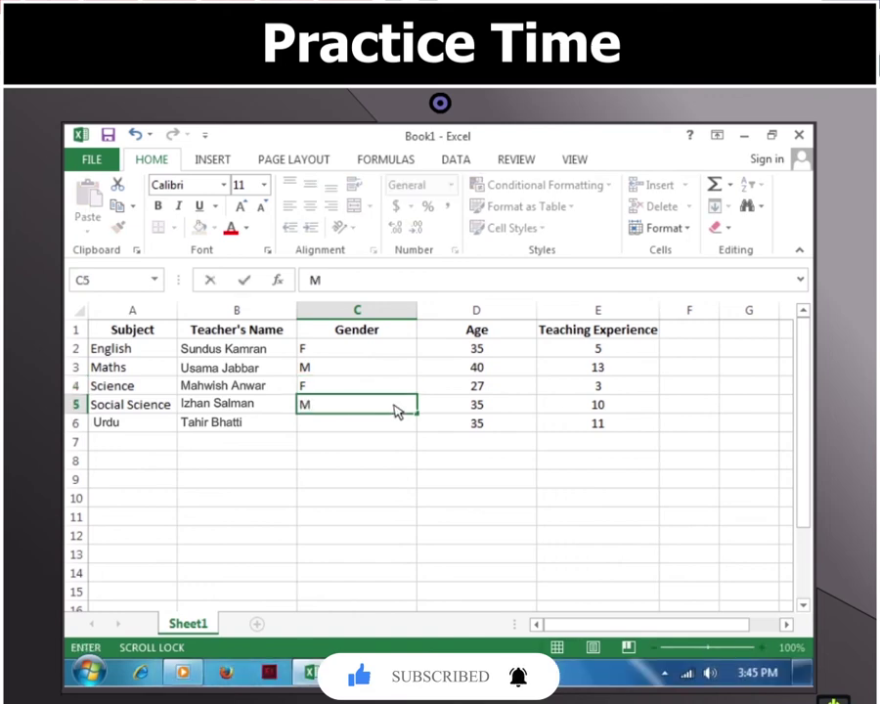
left_click(396, 424)
type("M")
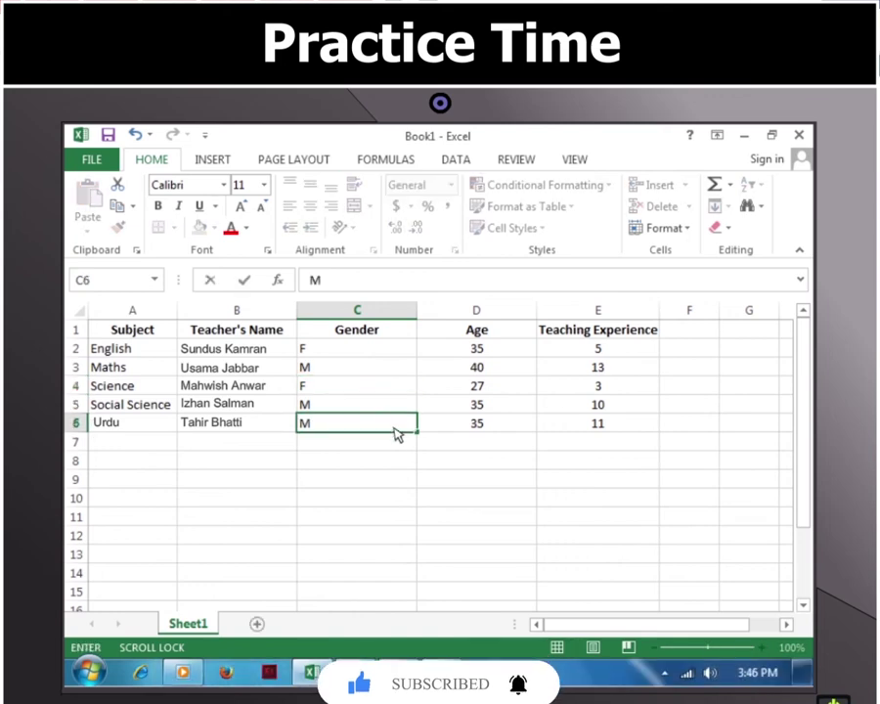
left_click(396, 448)
Step: Centre the Gender values in C2:C6
left_click(394, 350)
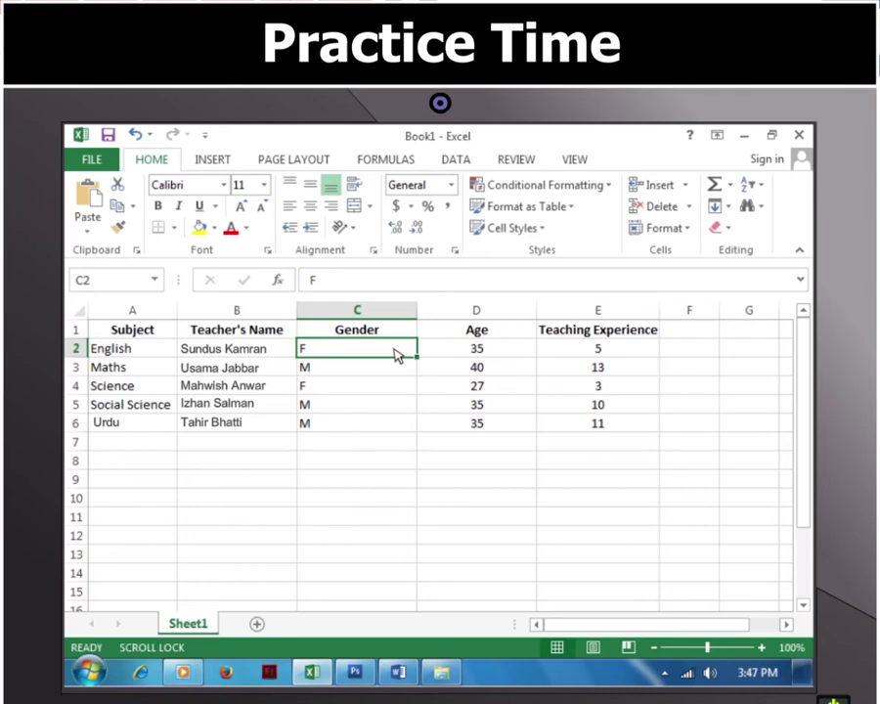
left_click(397, 424, "shift")
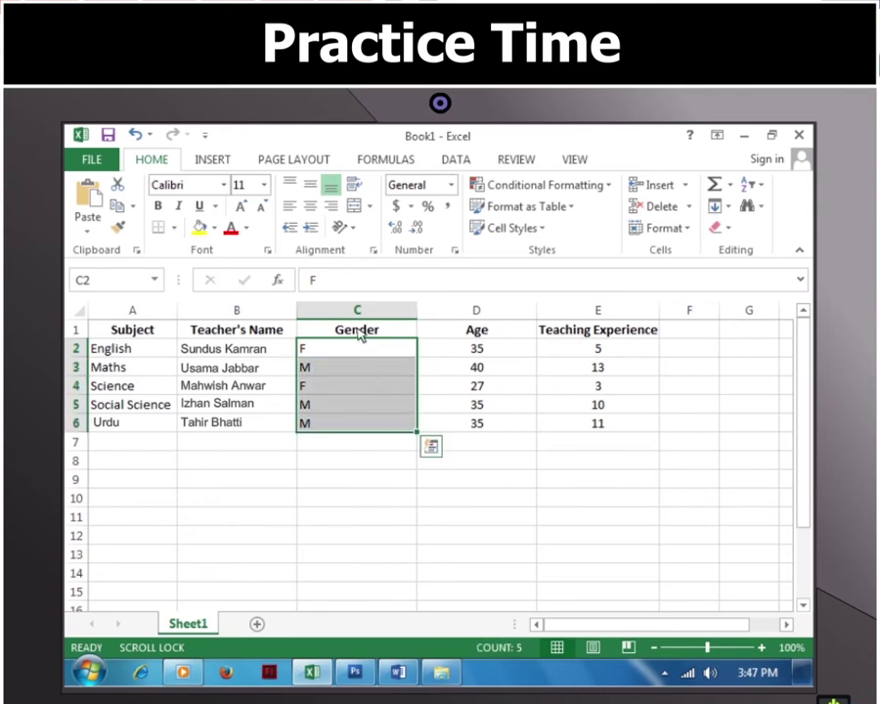
left_click(311, 208)
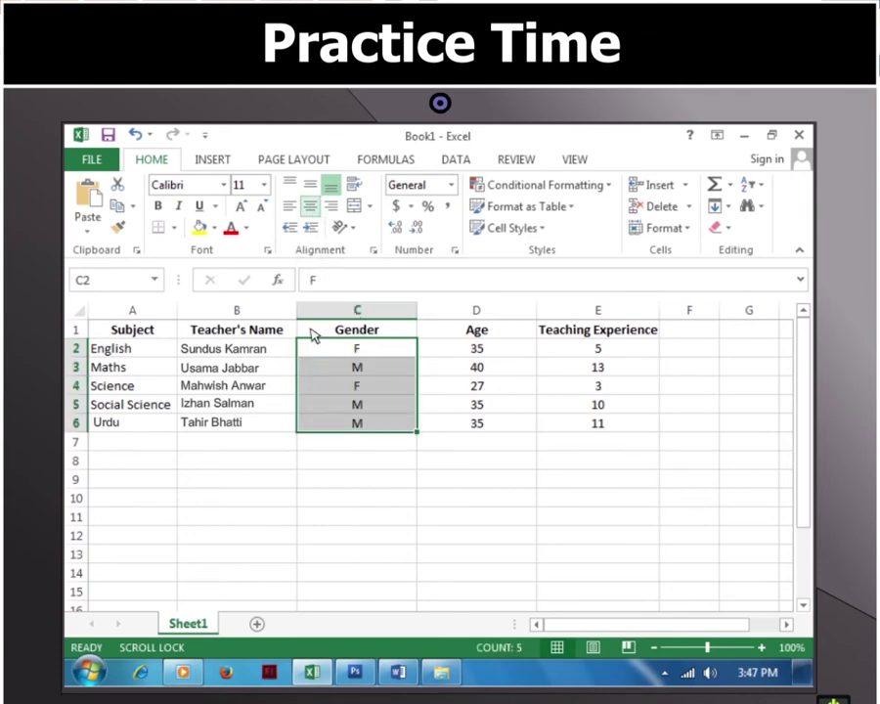
left_click(313, 445)
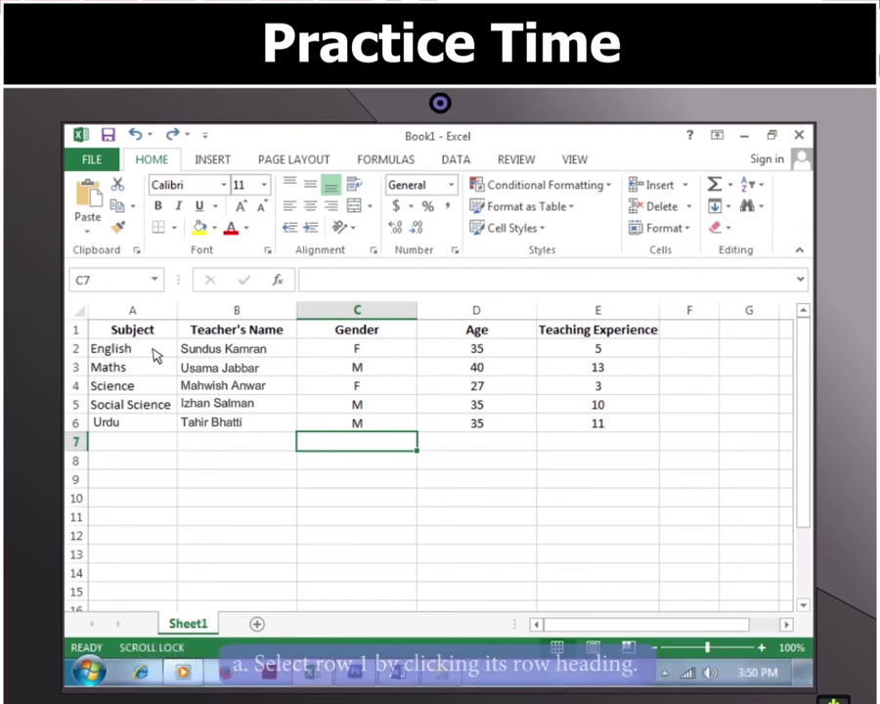
Step: Set the row height of heading row A1:E1 to 20 through Format > Row Height
left_click(146, 334)
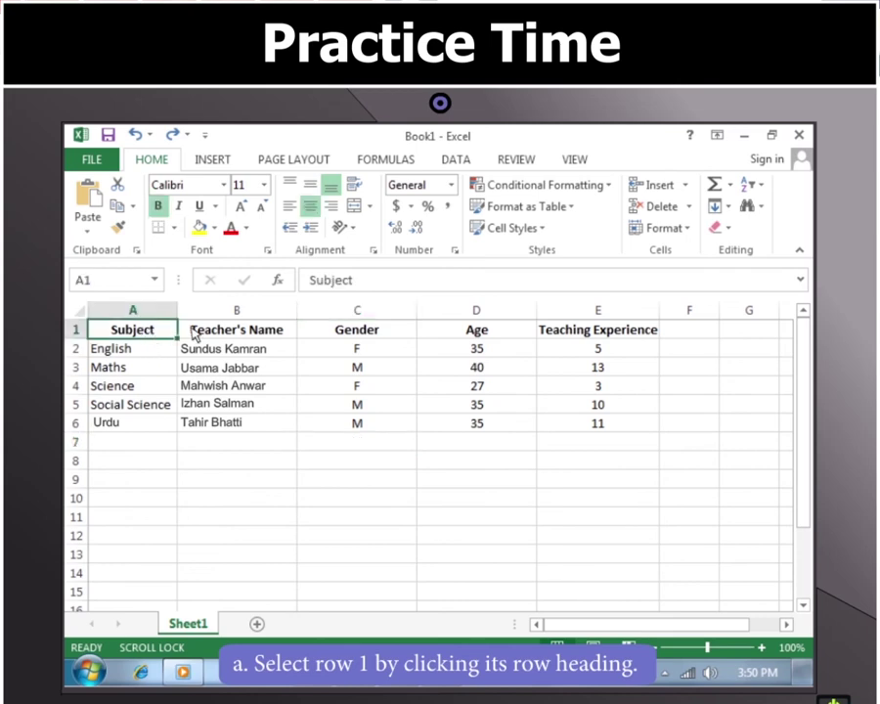
left_click(598, 333, "shift")
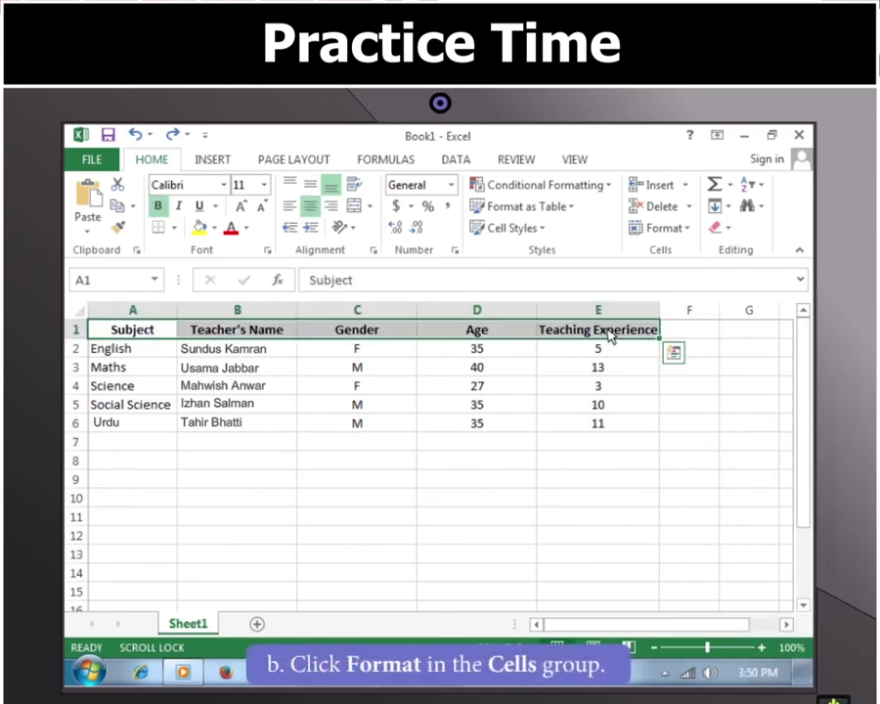
left_click(687, 231)
left_click(648, 273)
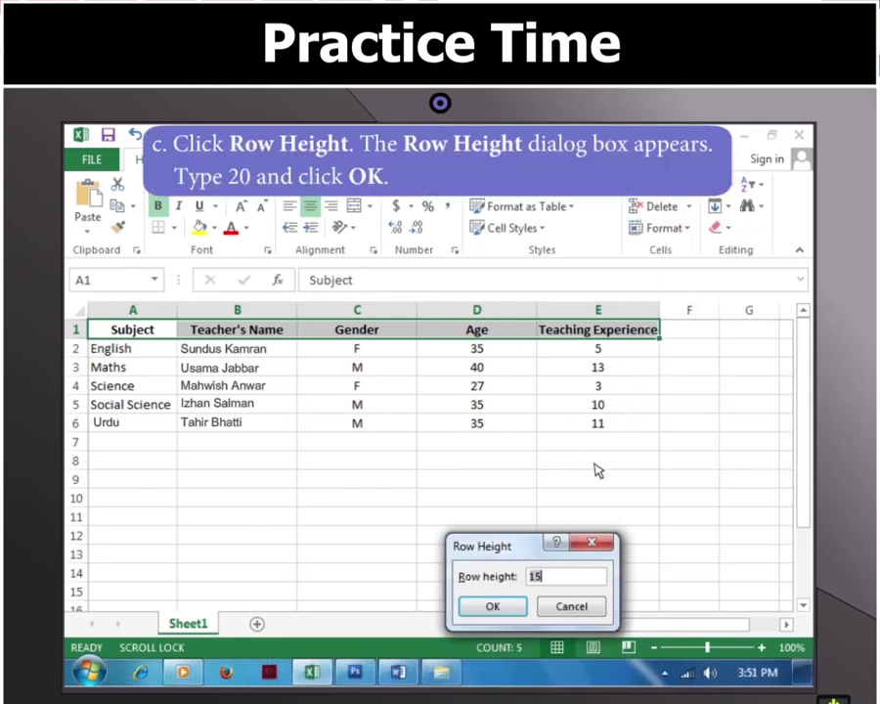
key("BackSpace")
left_click(501, 605)
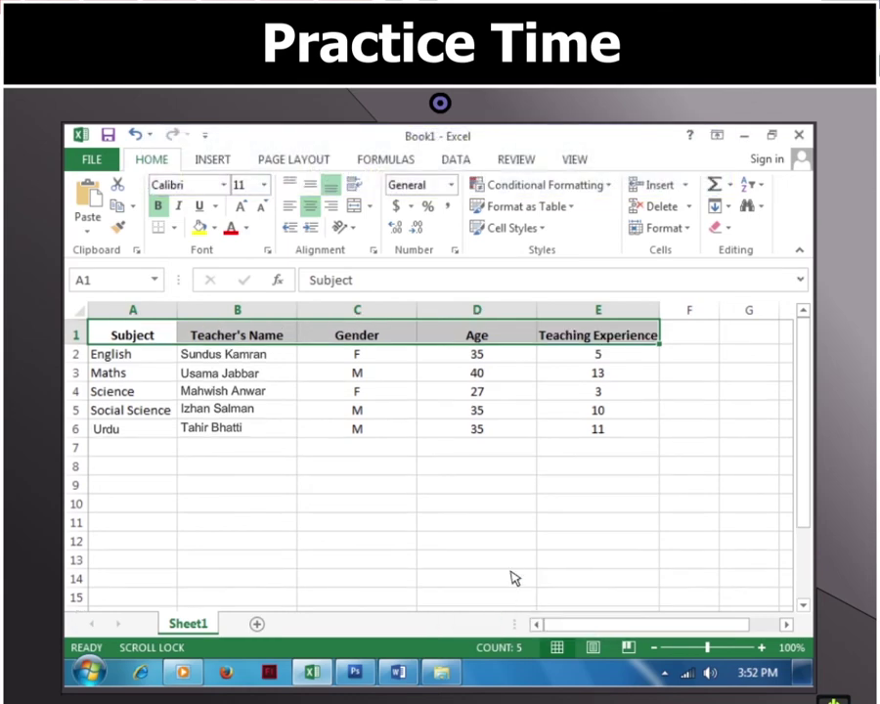
left_click(684, 339)
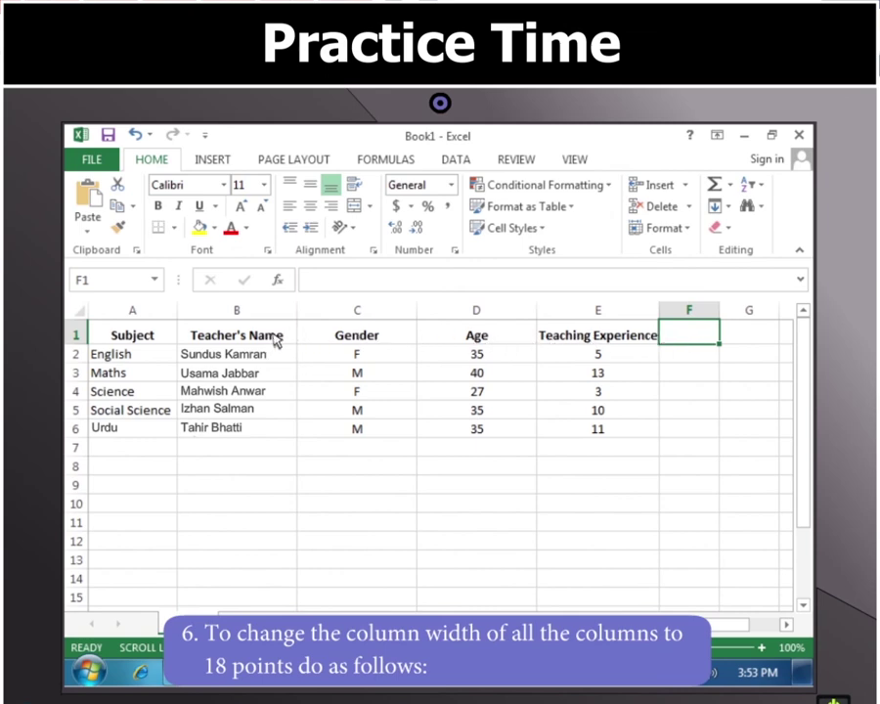
Step: Select A1:E6 and enter 18 in the Column Width dialog
left_click(145, 337)
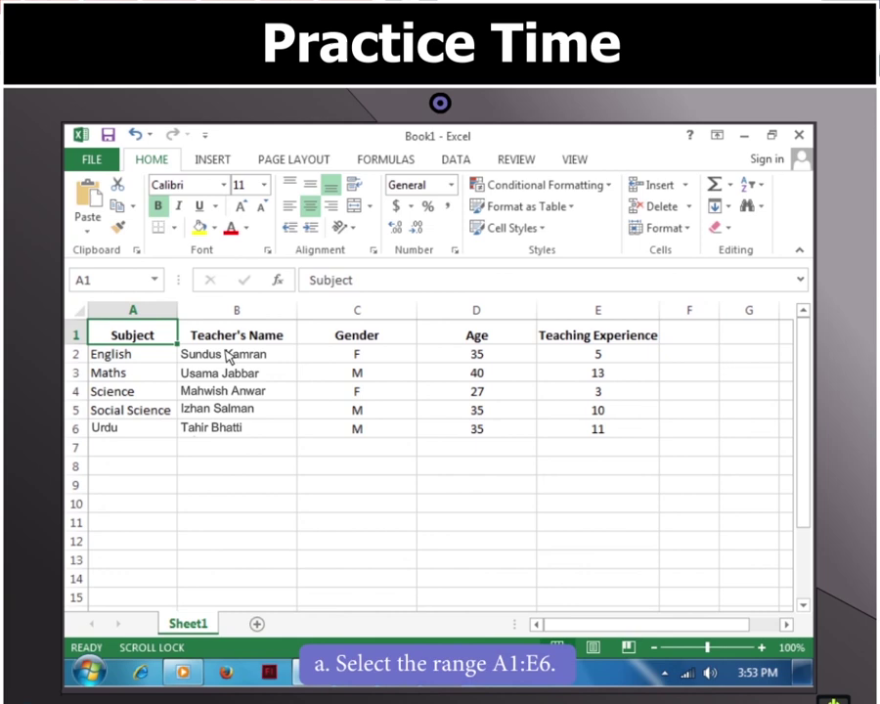
left_click(596, 430, "shift")
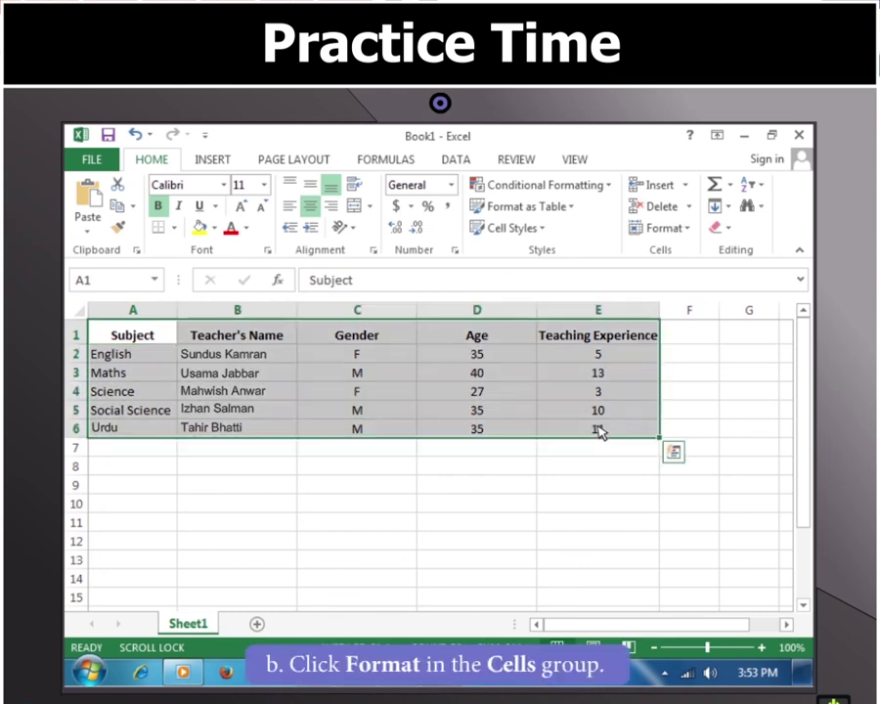
left_click(689, 229)
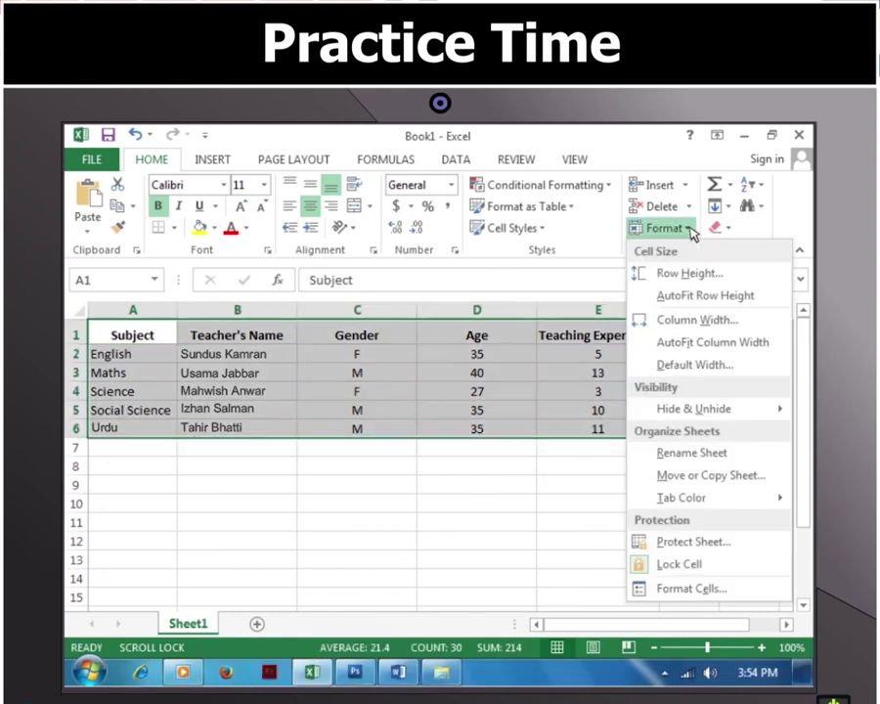
left_click(691, 315)
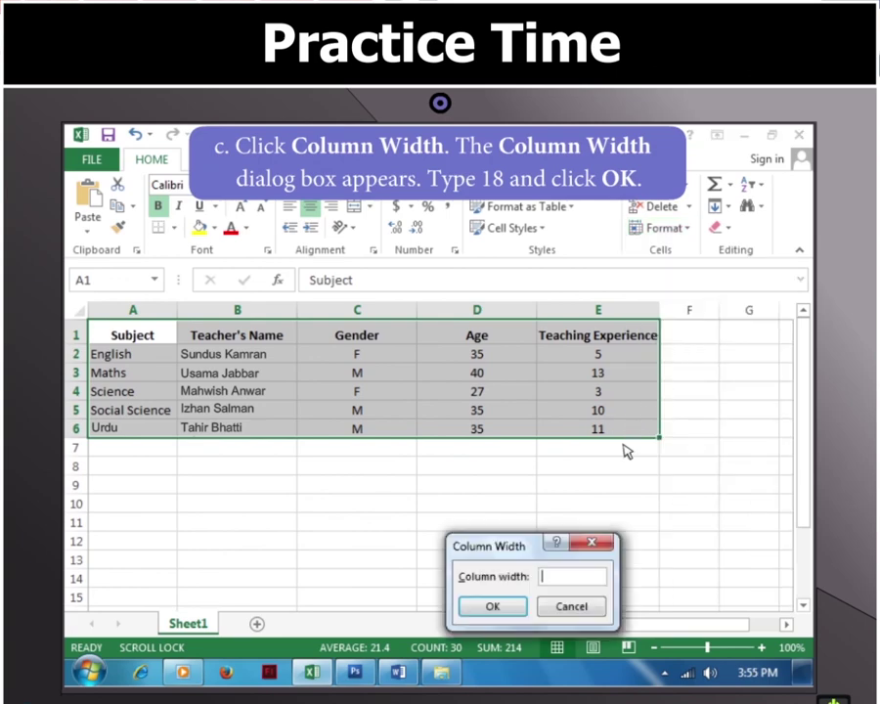
type("18")
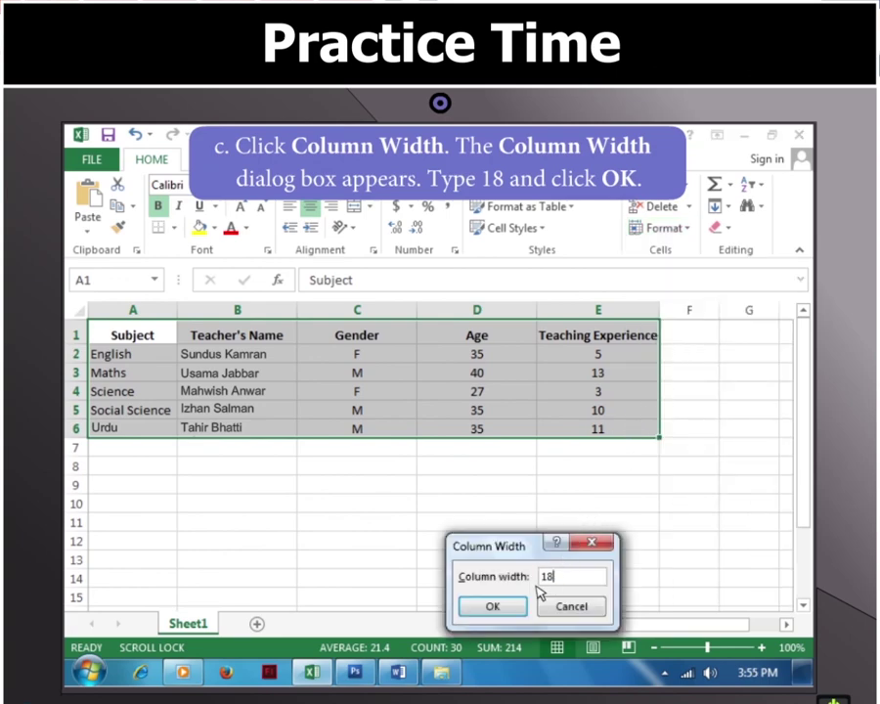